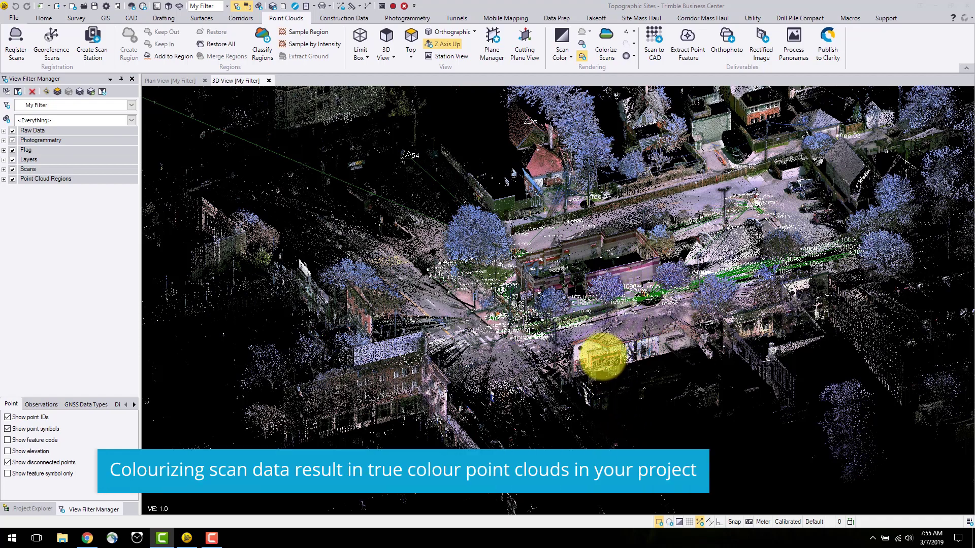
- Open Colorize Scans and inspect the panorama imagery for station 52 (S1)
{"action": "middle_click_drag", "start_coordinate": [607, 357], "coordinate": [617, 351]}
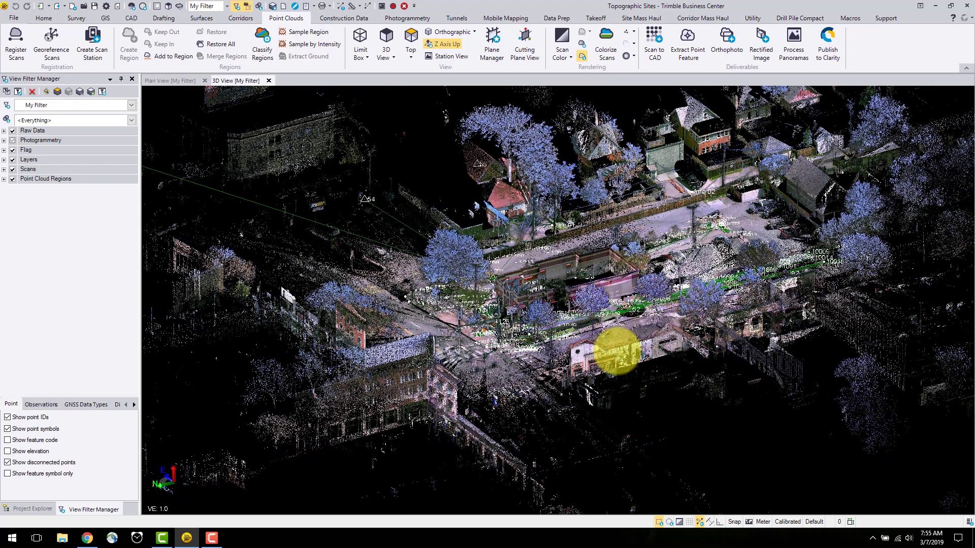
{"action": "scroll", "coordinate": [615, 352], "scroll_direction": "up", "scroll_amount": 1}
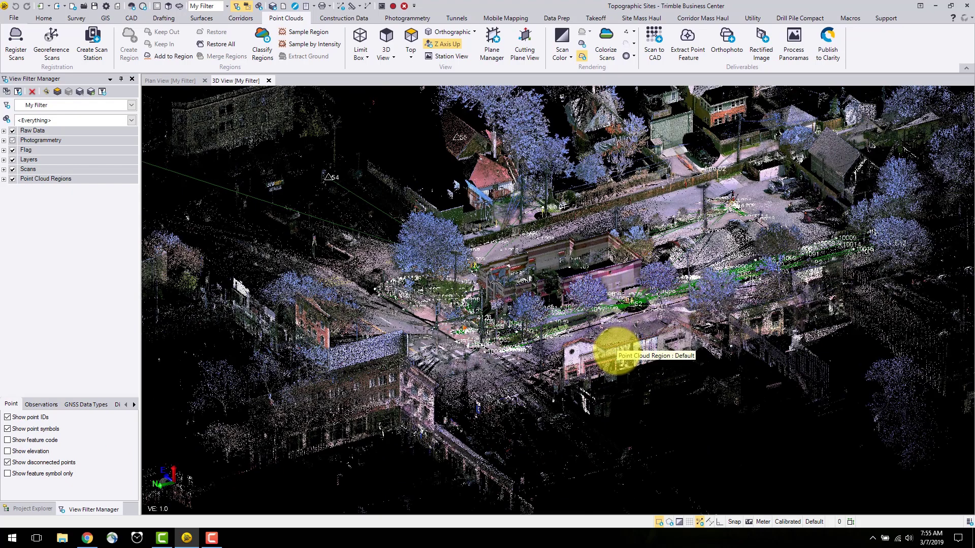
{"action": "left_click", "coordinate": [606, 37]}
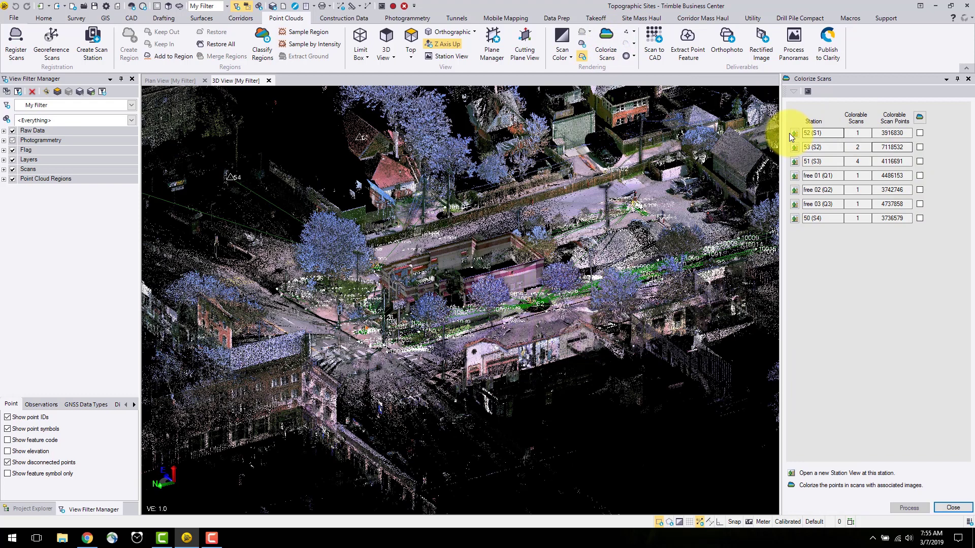
{"action": "left_click", "coordinate": [795, 133]}
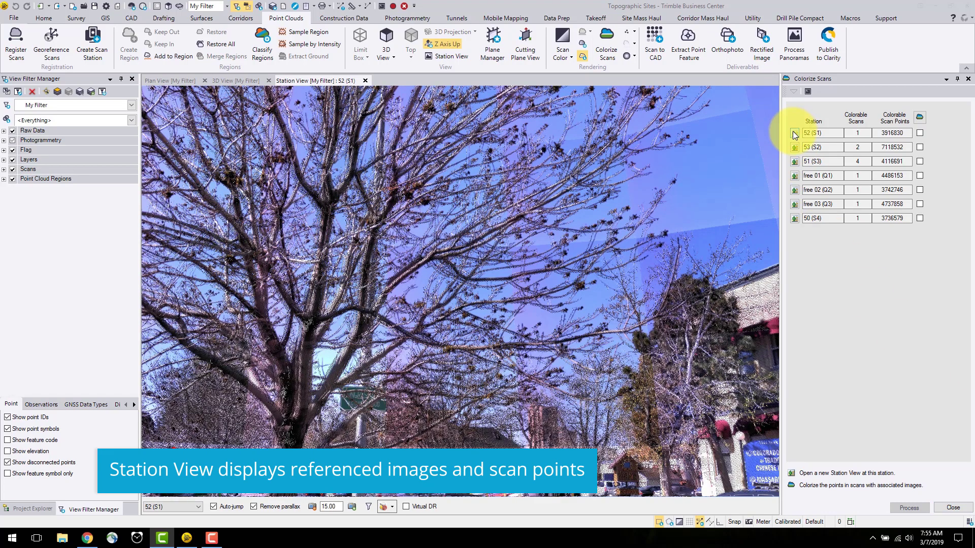
{"action": "left_click_drag", "start_coordinate": [623, 252], "coordinate": [352, 299]}
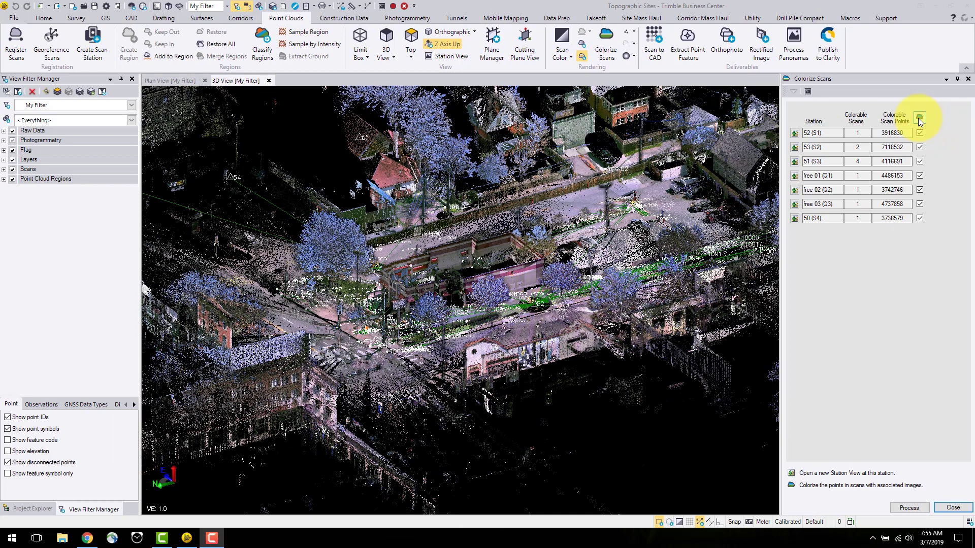
- Re-tick station 51 (S3), then process colourizing for all seven stations
{"action": "left_click", "coordinate": [920, 161]}
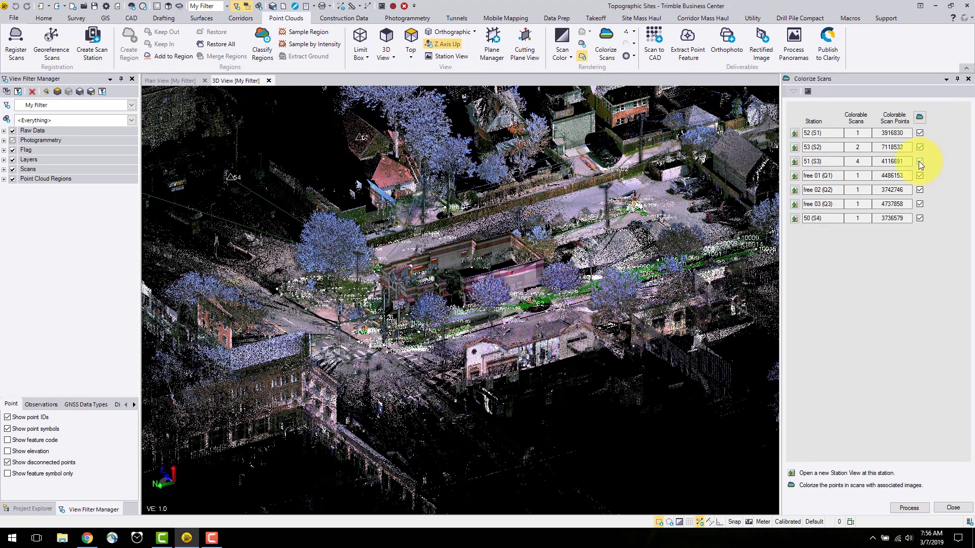
{"action": "left_click", "coordinate": [920, 162]}
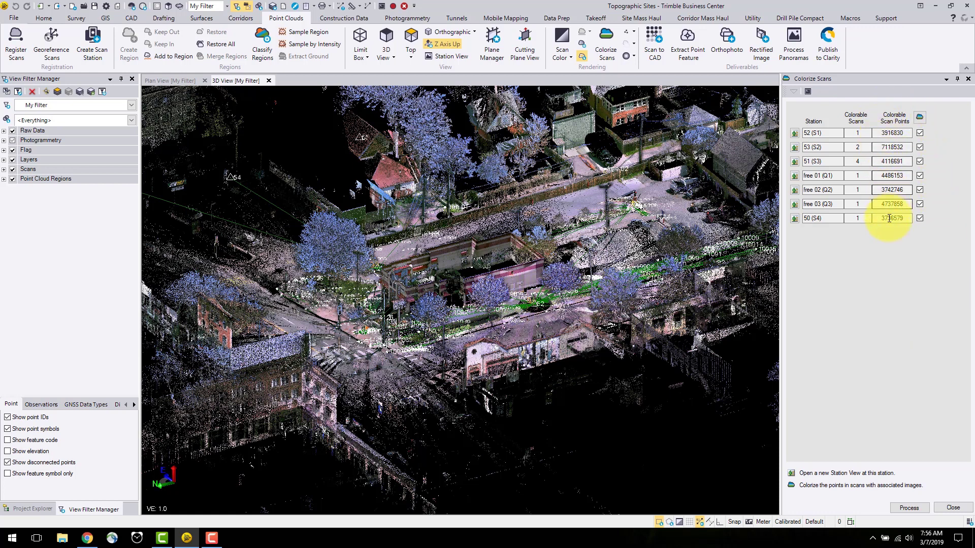
{"action": "left_click", "coordinate": [909, 508]}
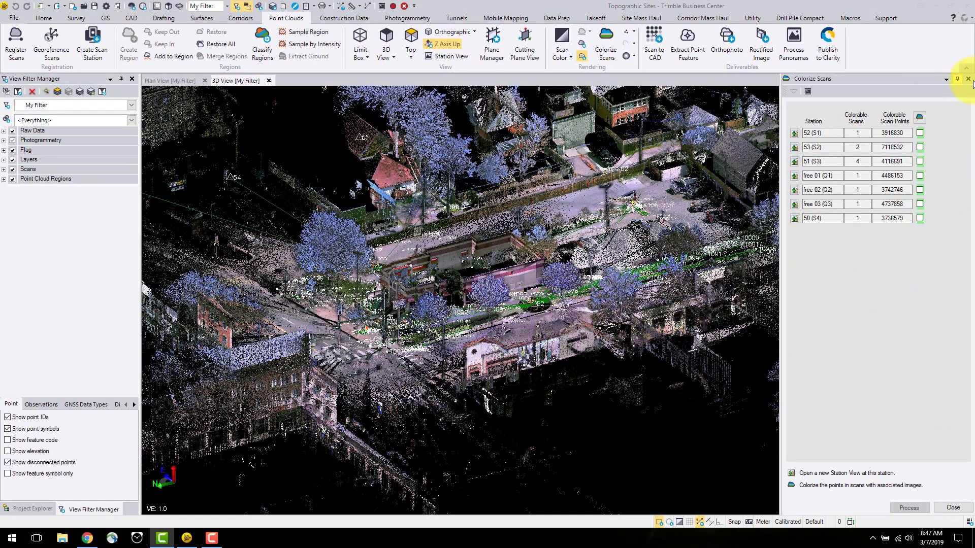
- Close the Colorize Scans pane and zoom and tilt the view toward the far street
{"action": "left_click", "coordinate": [968, 79]}
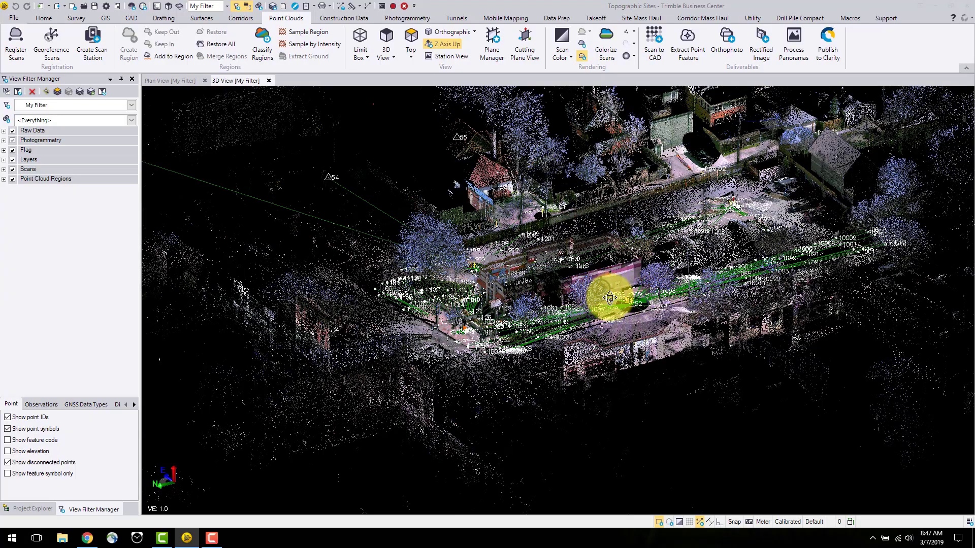
{"action": "scroll", "coordinate": [615, 305], "scroll_direction": "up", "scroll_amount": 2}
{"action": "scroll", "coordinate": [618, 310], "scroll_direction": "up", "scroll_amount": 3}
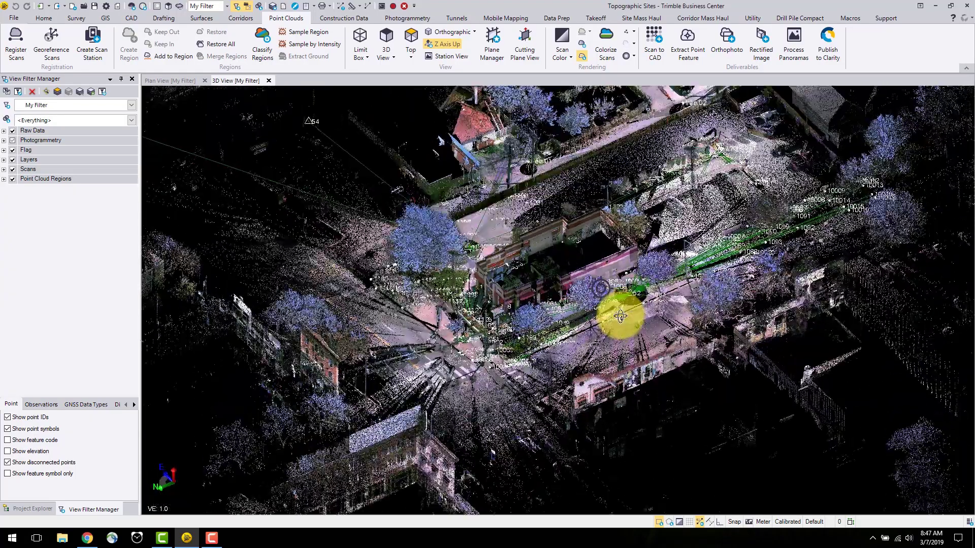
{"action": "scroll", "coordinate": [604, 313], "scroll_direction": "up", "scroll_amount": 1}
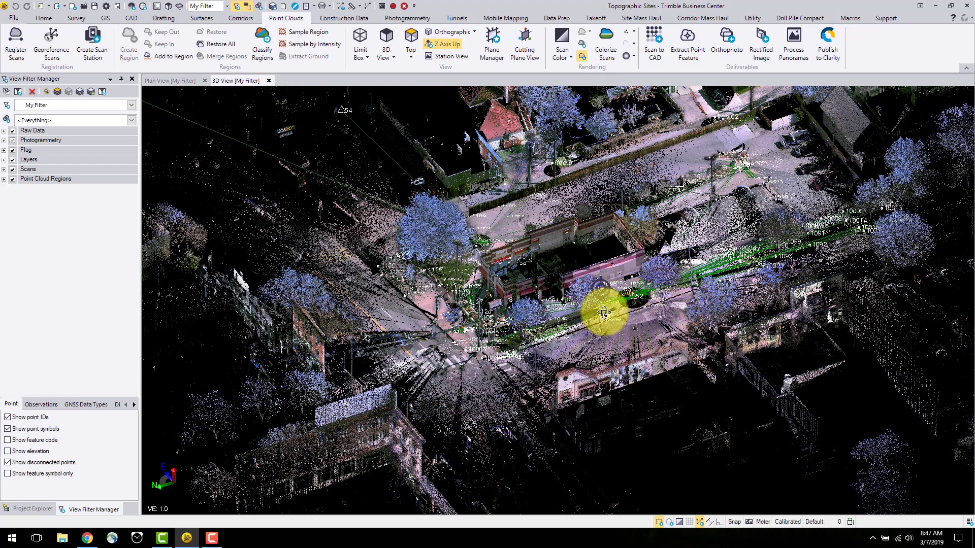
{"action": "mouse_move", "coordinate": [603, 313]}
{"action": "left_mouse_down"}
{"action": "mouse_move", "coordinate": [603, 300]}
{"action": "mouse_move", "coordinate": [609, 303]}
{"action": "left_mouse_up"}
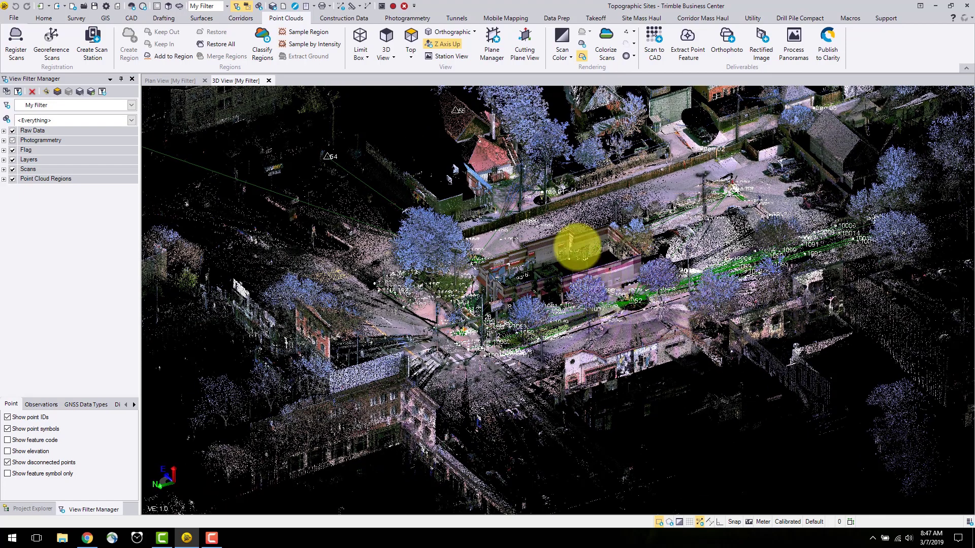
- In Classify Regions, select the point cloud as the region to classify, keeping all five classes
{"action": "left_click", "coordinate": [256, 38]}
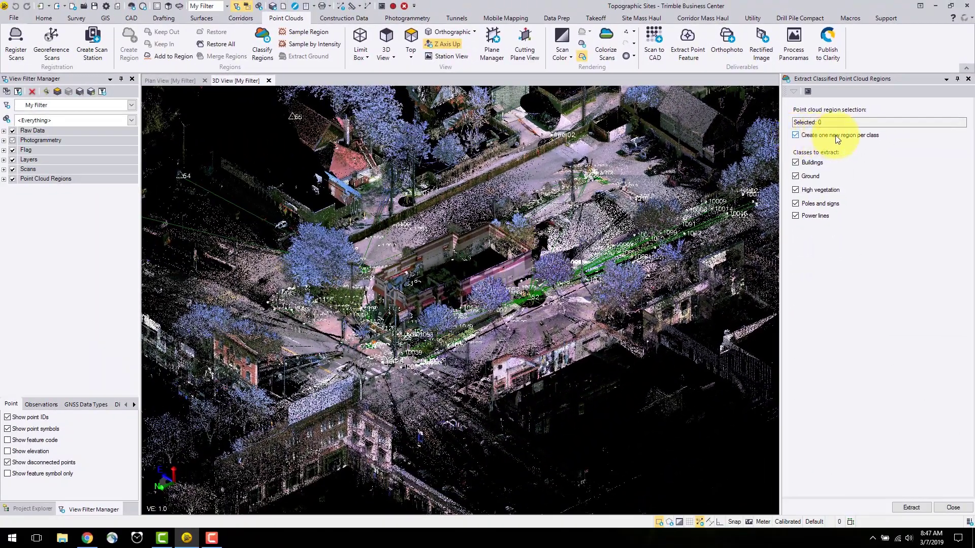
{"action": "left_click", "coordinate": [774, 130]}
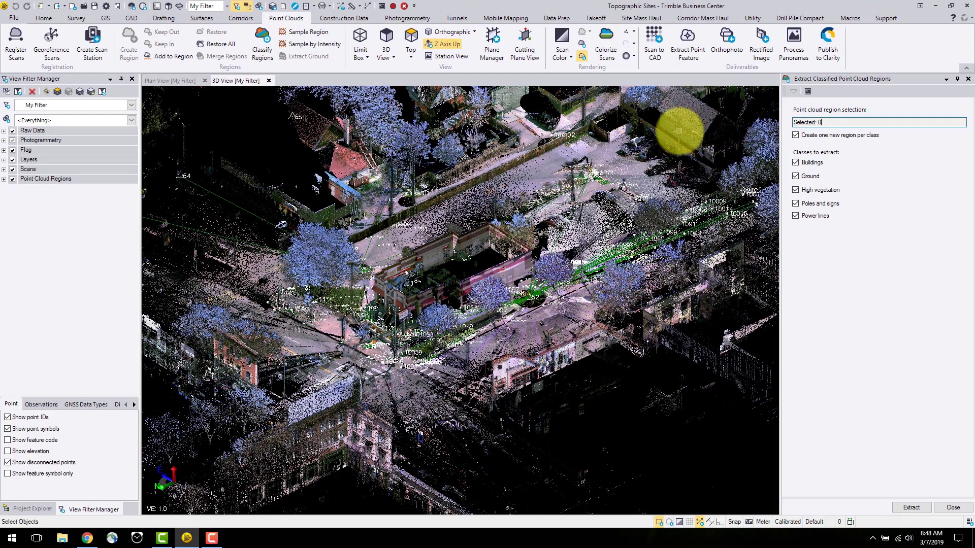
{"action": "left_click", "coordinate": [679, 130]}
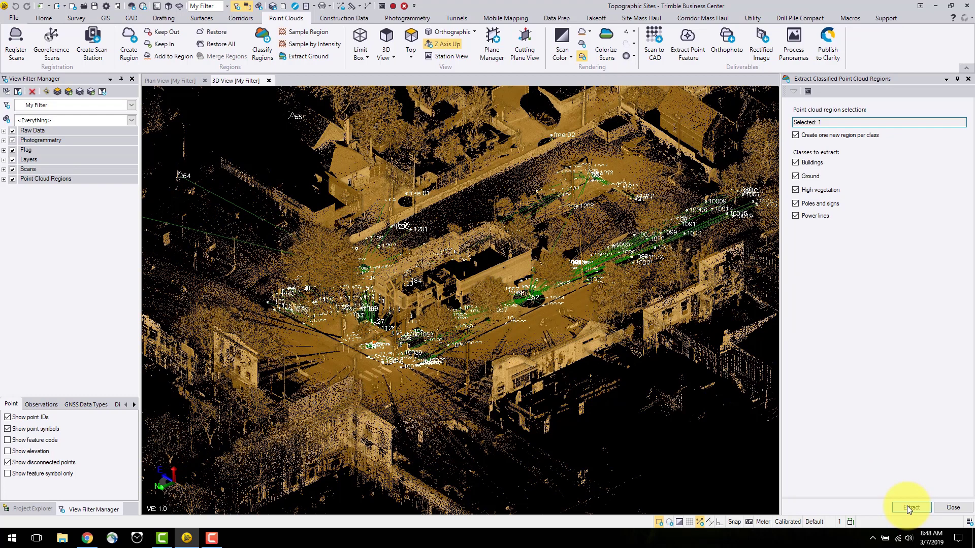
- Extract the classified regions, close the extraction pane, and orbit around the central building
{"action": "left_click", "coordinate": [906, 505]}
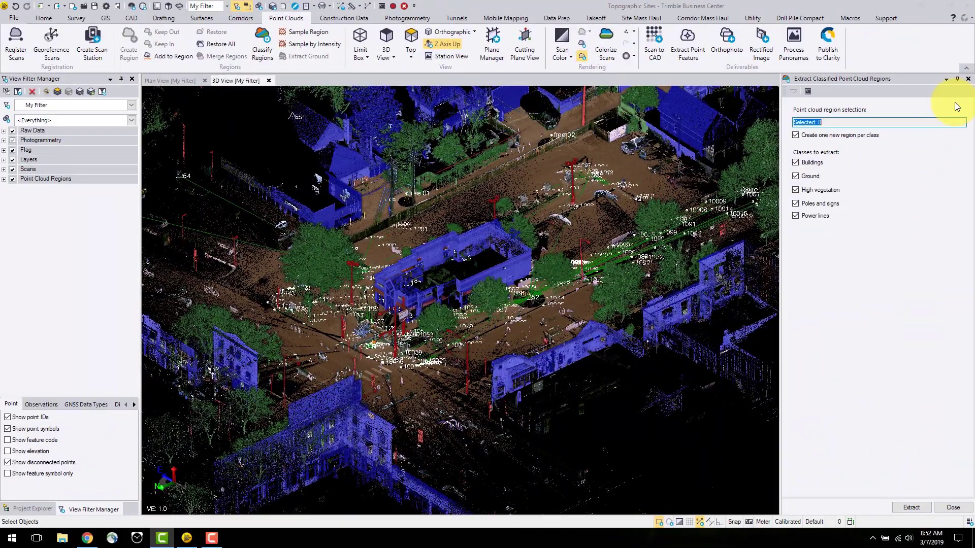
{"action": "left_click", "coordinate": [969, 78]}
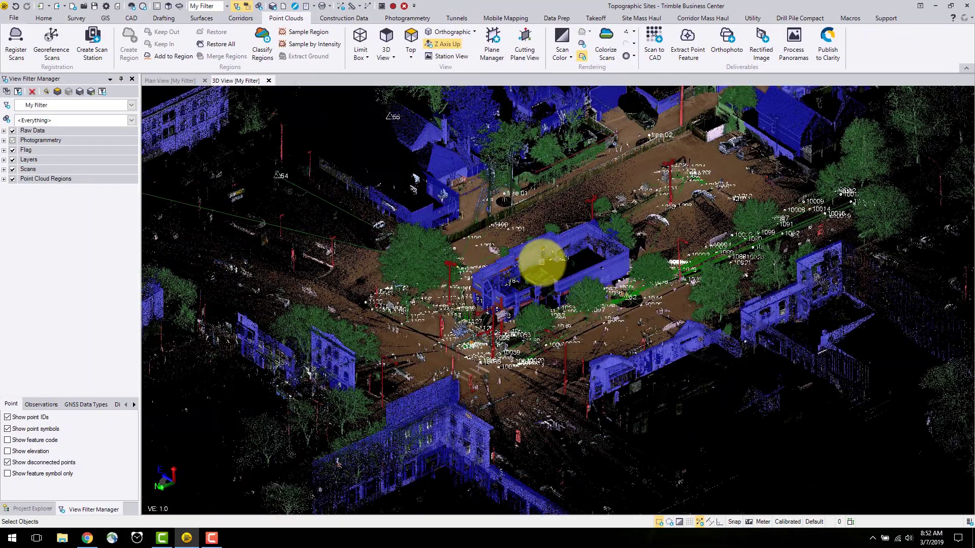
{"action": "middle_click_drag", "start_coordinate": [541, 262], "coordinate": [500, 251]}
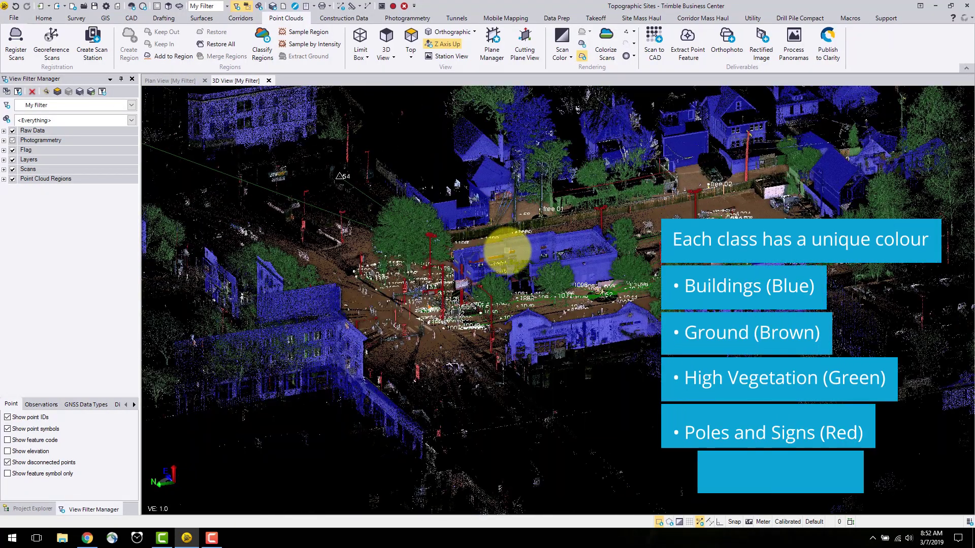
{"action": "middle_click_drag", "start_coordinate": [523, 265], "coordinate": [554, 281]}
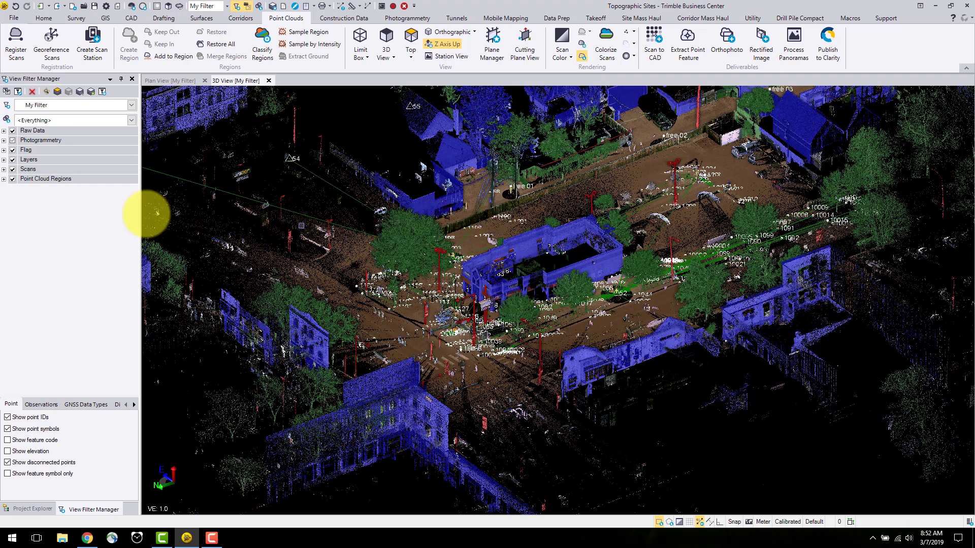
- Toggle the Buildings and Ground regions' visibility and orbit to a near top-down view of the building
{"action": "left_click", "coordinate": [4, 179]}
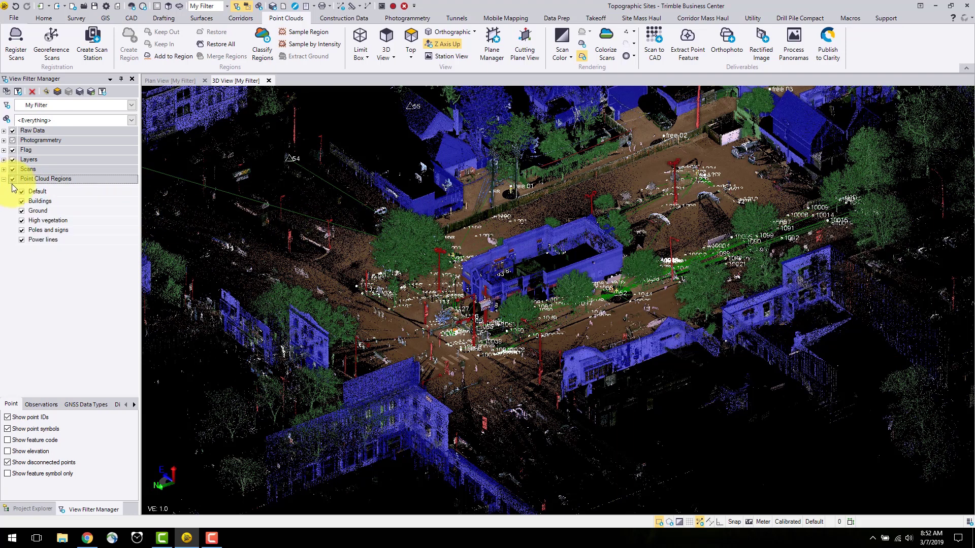
{"action": "left_click", "coordinate": [12, 178]}
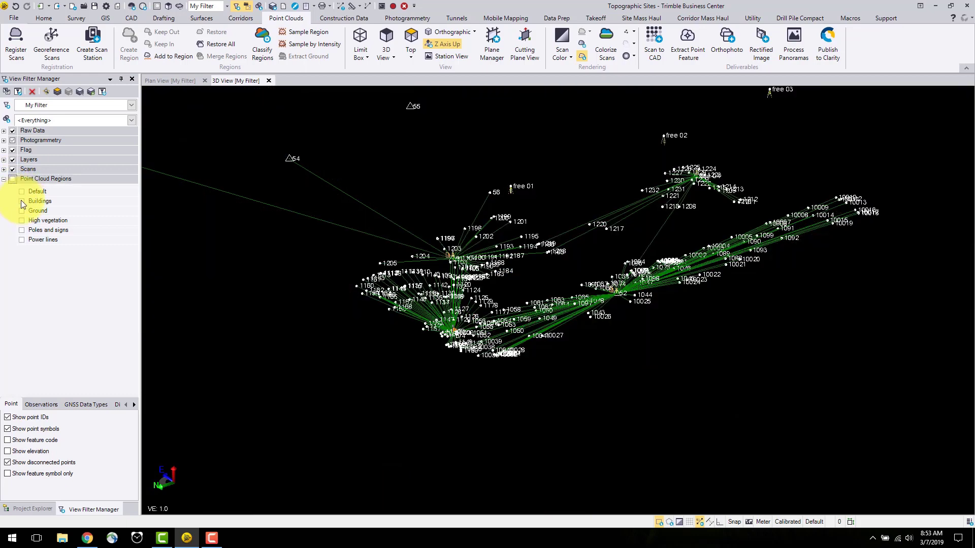
{"action": "left_click", "coordinate": [21, 201]}
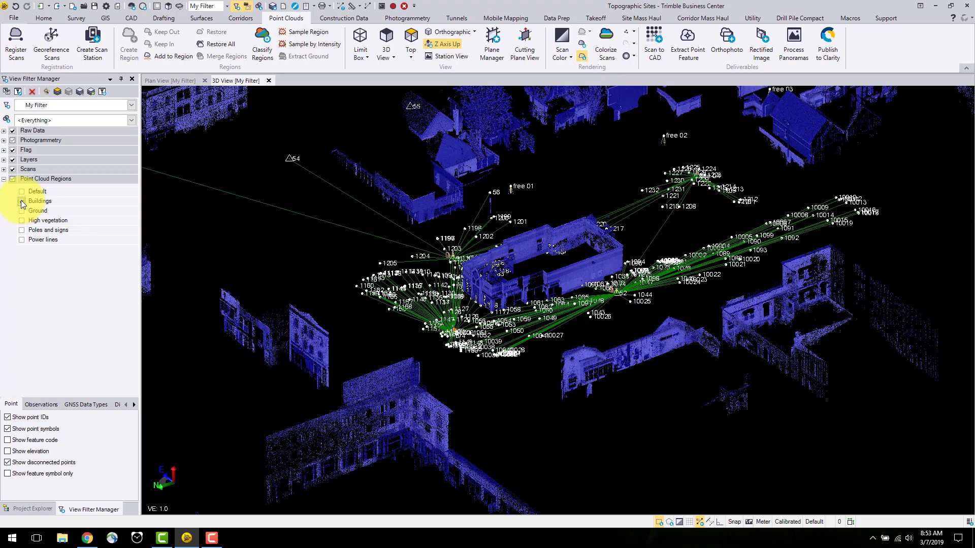
{"action": "left_click", "coordinate": [22, 192]}
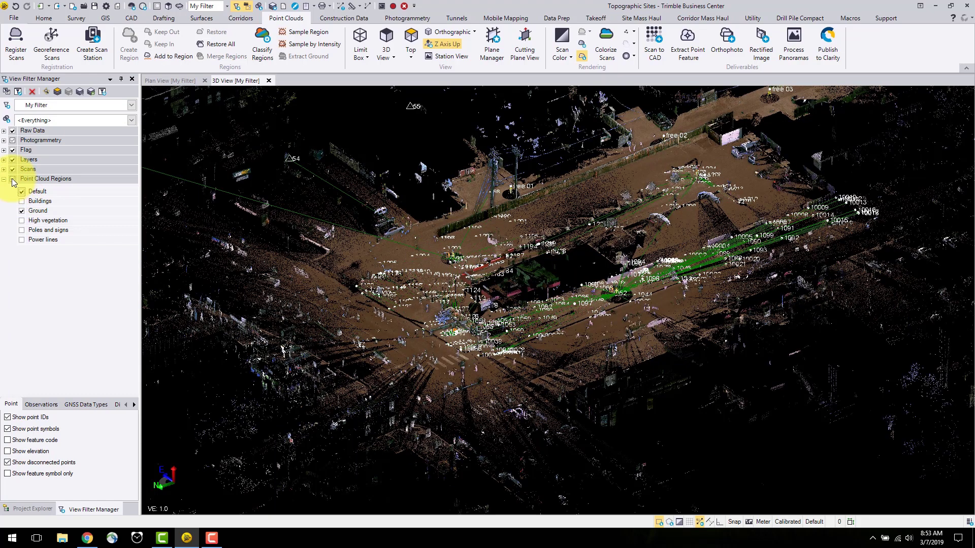
{"action": "left_click", "coordinate": [22, 211]}
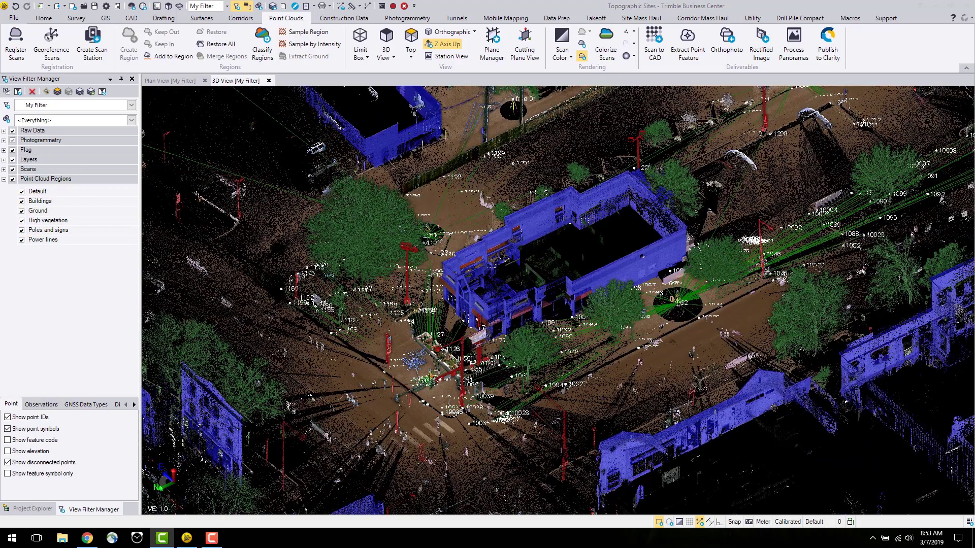
{"action": "middle_click_drag", "start_coordinate": [540, 260], "coordinate": [578, 144]}
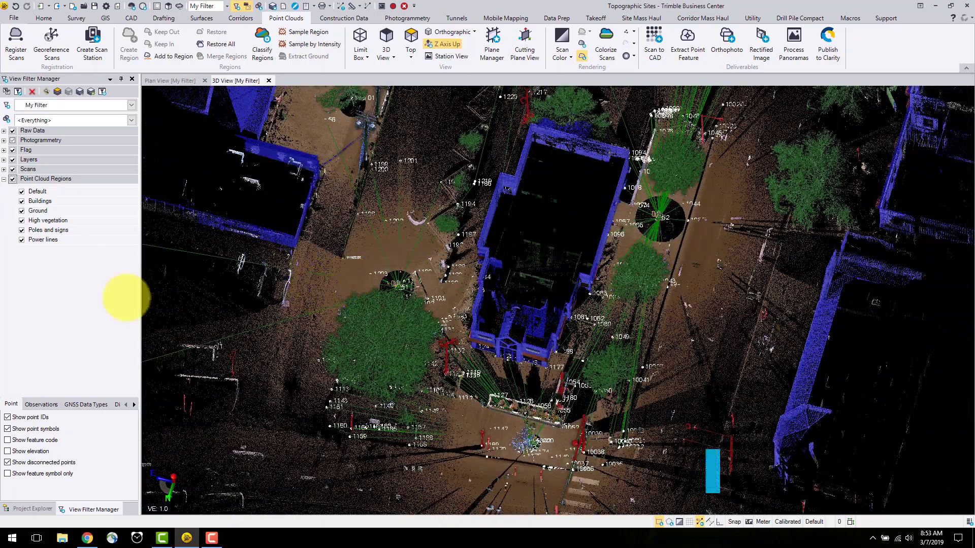
- Show only Buildings, hide raw data, and create region 'Survey Buildings' from the building's points
{"action": "right_click", "coordinate": [41, 202]}
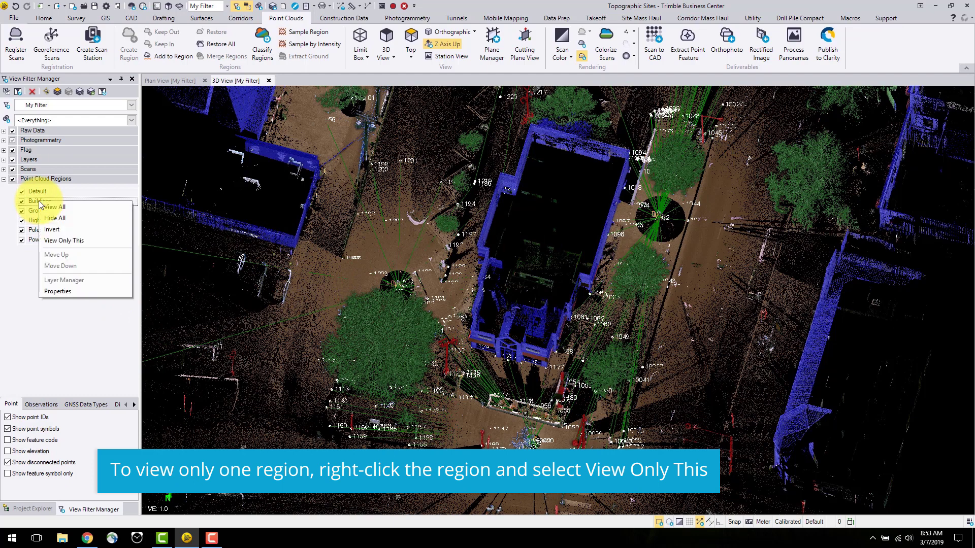
{"action": "left_click", "coordinate": [58, 240]}
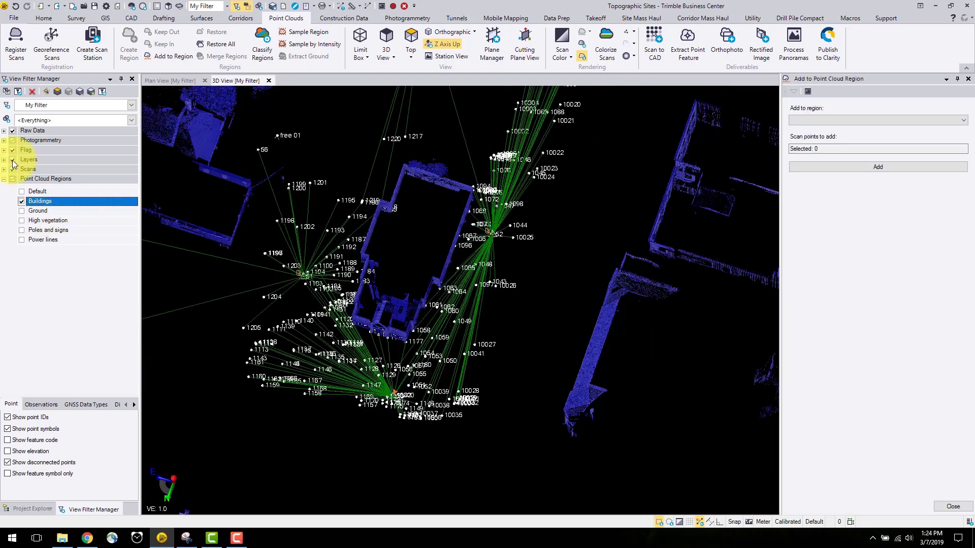
{"action": "left_click", "coordinate": [12, 131]}
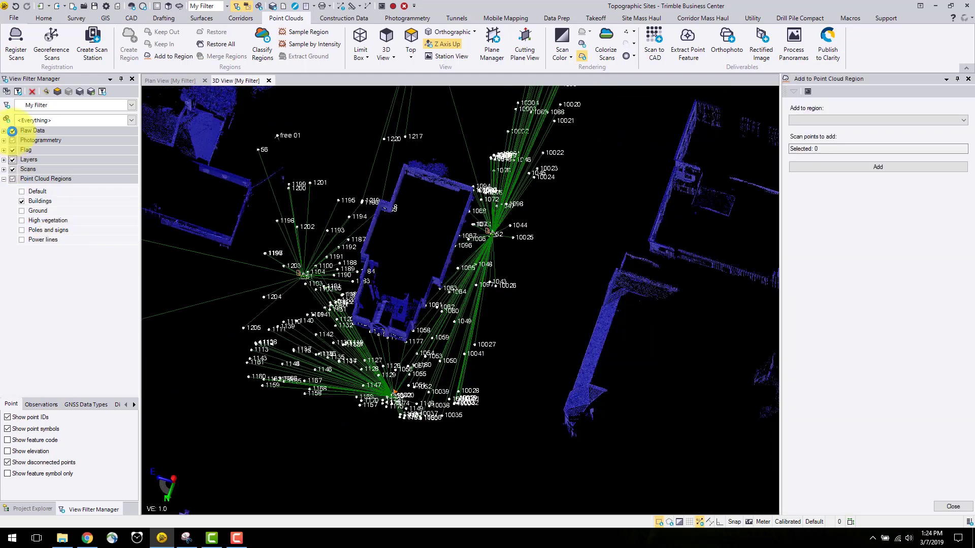
{"action": "left_click", "coordinate": [356, 167]}
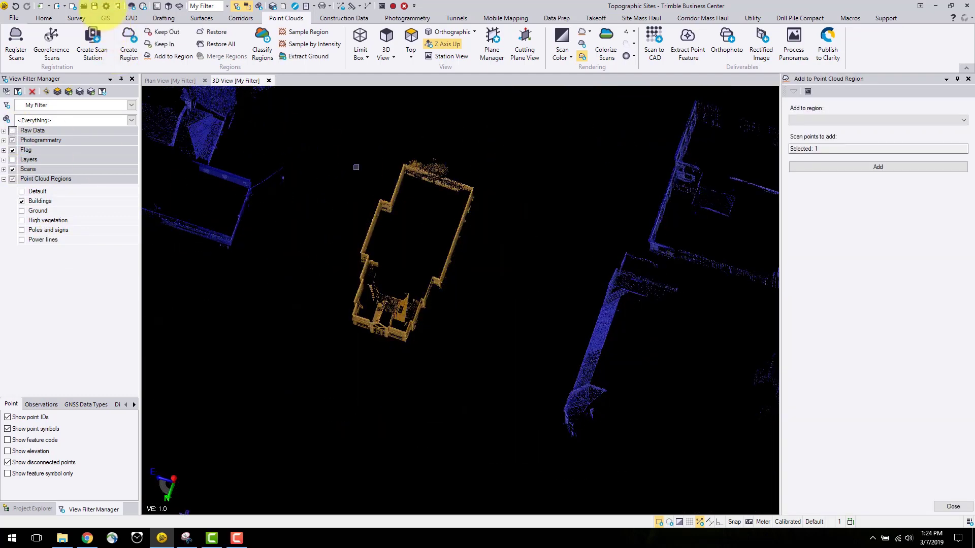
{"action": "left_click", "coordinate": [131, 40]}
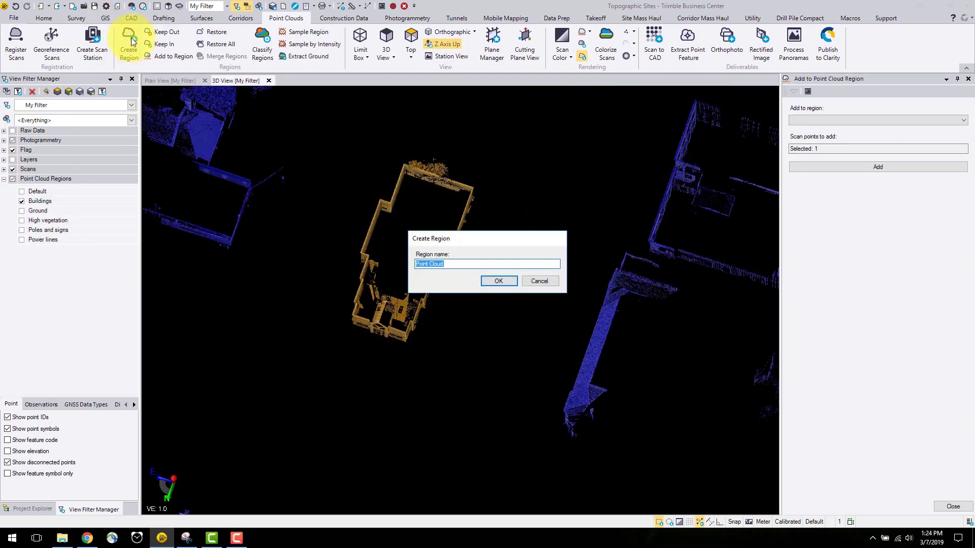
{"action": "type", "text": "Survey Buildings"}
{"action": "key", "text": "Return"}
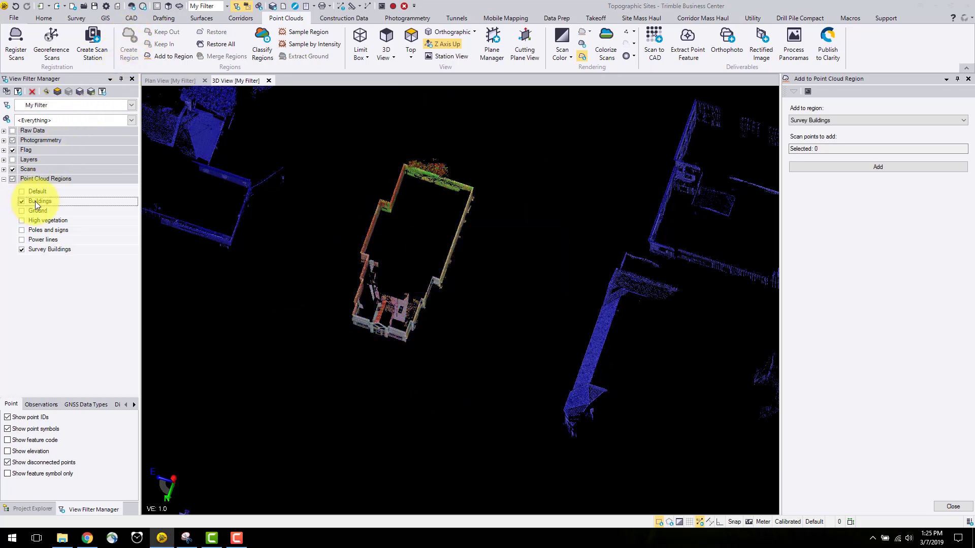
- In the Buildings region's Properties, change its colour from blue to tan
{"action": "right_click", "coordinate": [35, 201]}
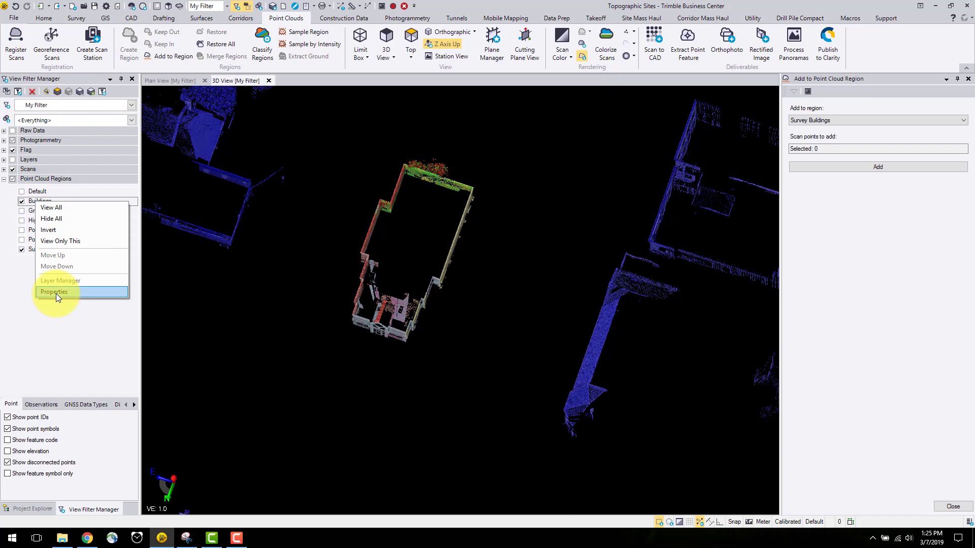
{"action": "left_click", "coordinate": [56, 293]}
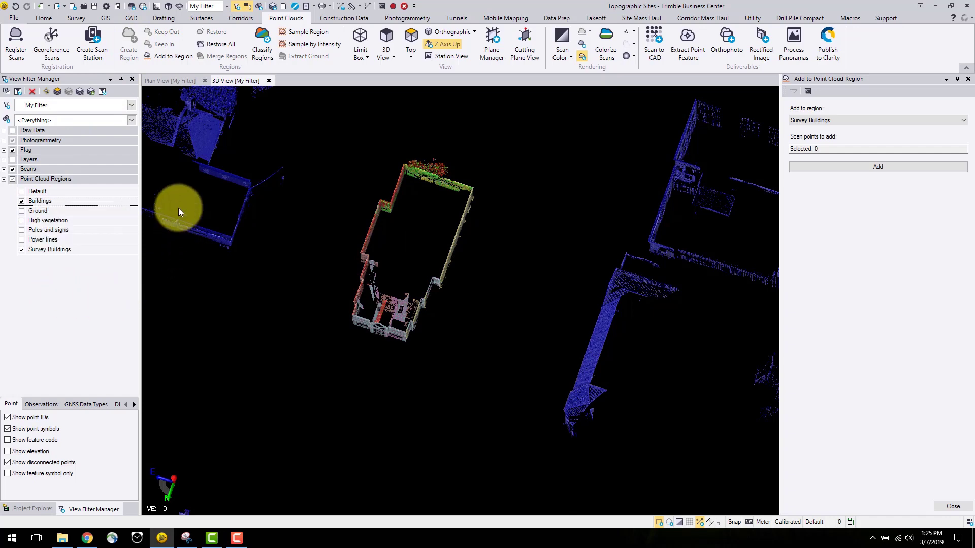
{"action": "left_click", "coordinate": [238, 197]}
{"action": "left_click", "coordinate": [238, 197]}
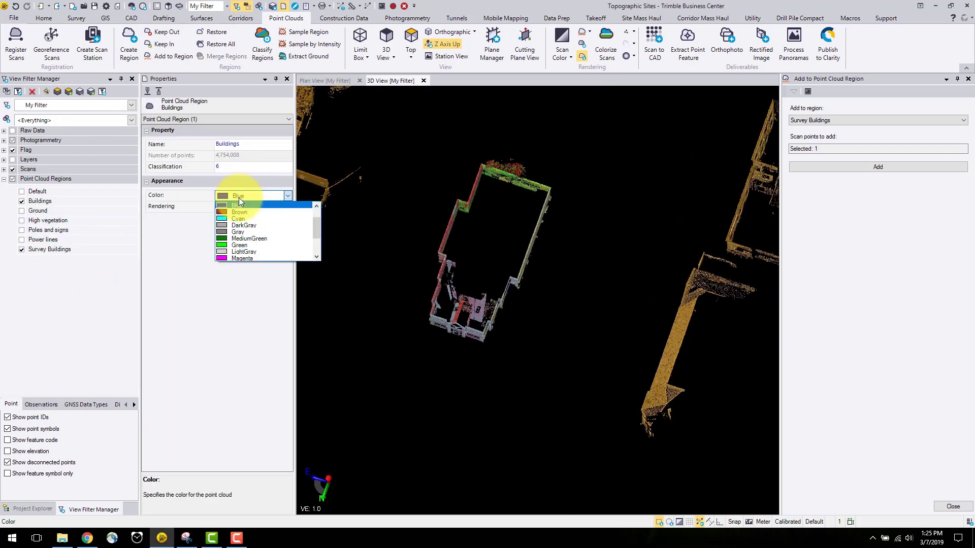
{"action": "left_click", "coordinate": [255, 199]}
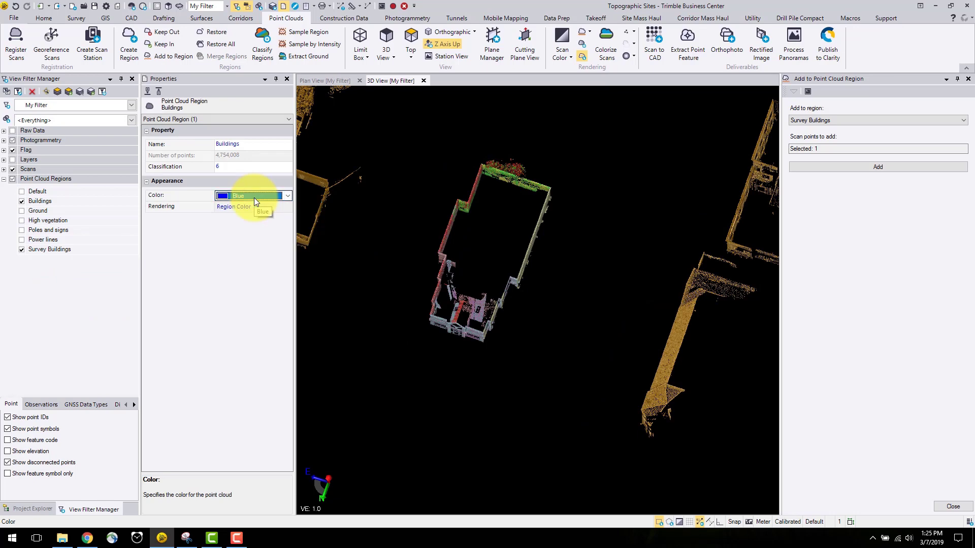
{"action": "left_click", "coordinate": [287, 78]}
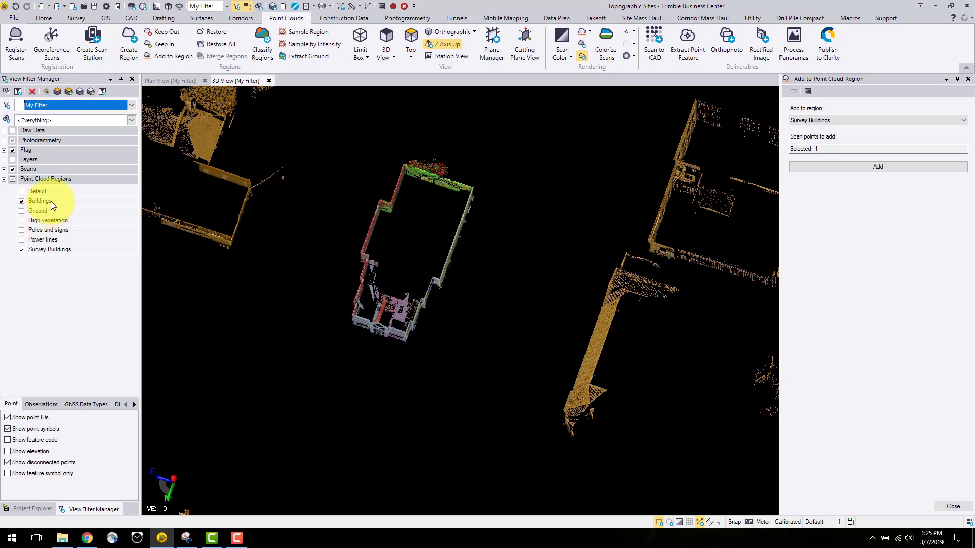
- Select both building regions, merge them into Buildings, and switch to Plan View
{"action": "scroll", "coordinate": [251, 253], "scroll_direction": "down", "scroll_amount": 10}
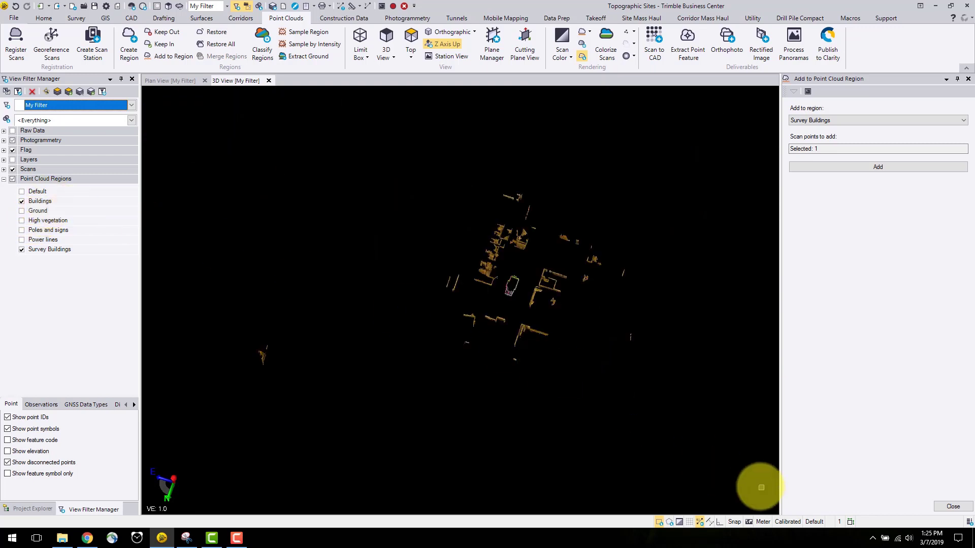
{"action": "left_click_drag", "start_coordinate": [742, 479], "coordinate": [226, 151]}
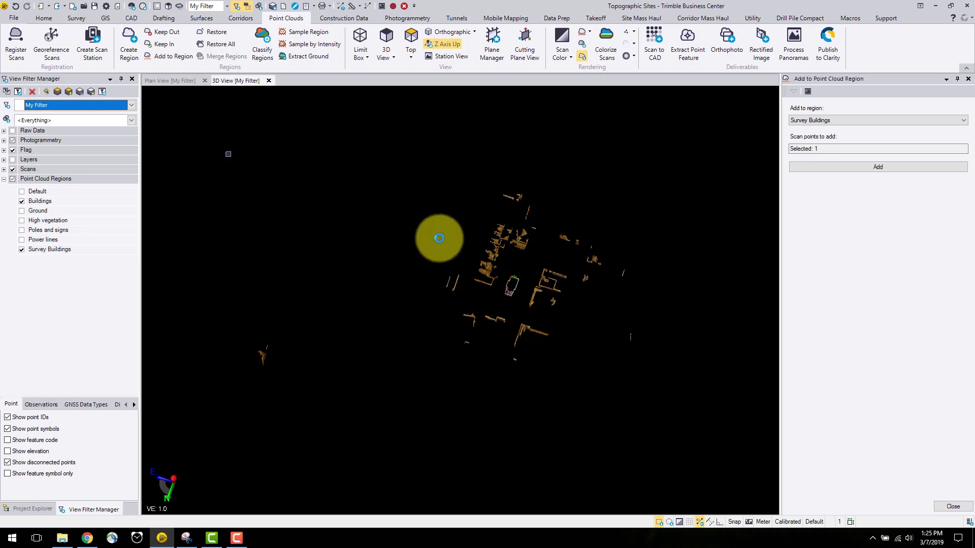
{"action": "left_click", "coordinate": [439, 238]}
{"action": "left_click", "coordinate": [232, 56]}
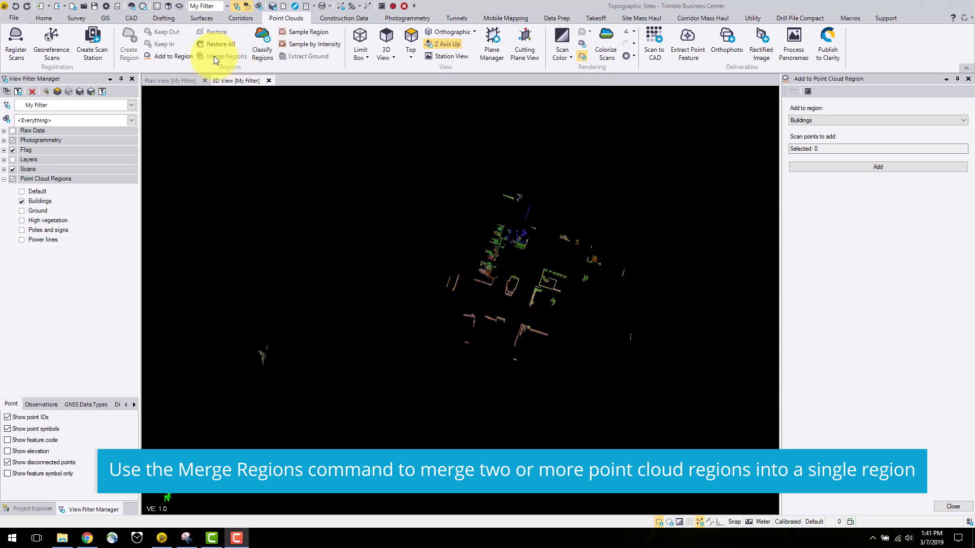
{"action": "left_click", "coordinate": [185, 79]}
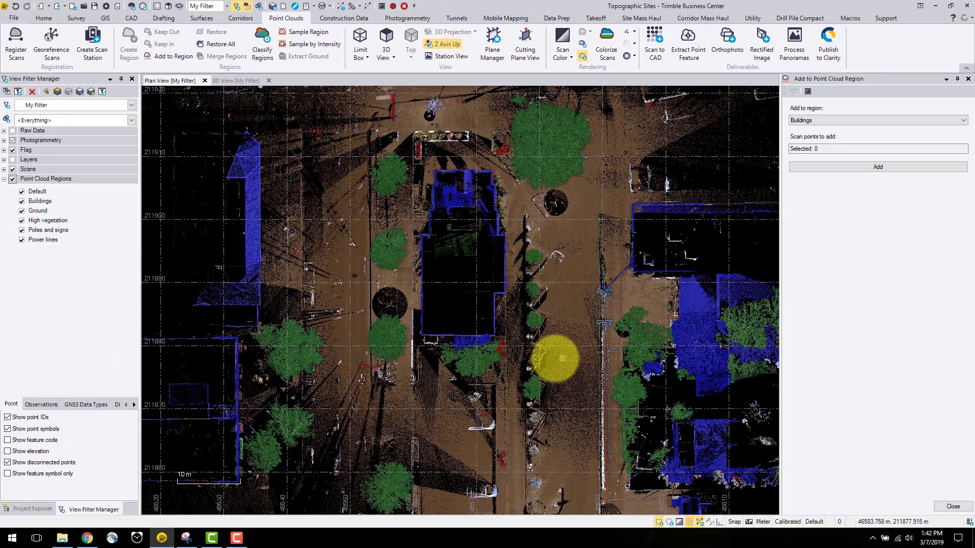
- Zoom in on the building and apply View Only This to the Buildings region
{"action": "scroll", "coordinate": [487, 351], "scroll_direction": "up", "scroll_amount": 2}
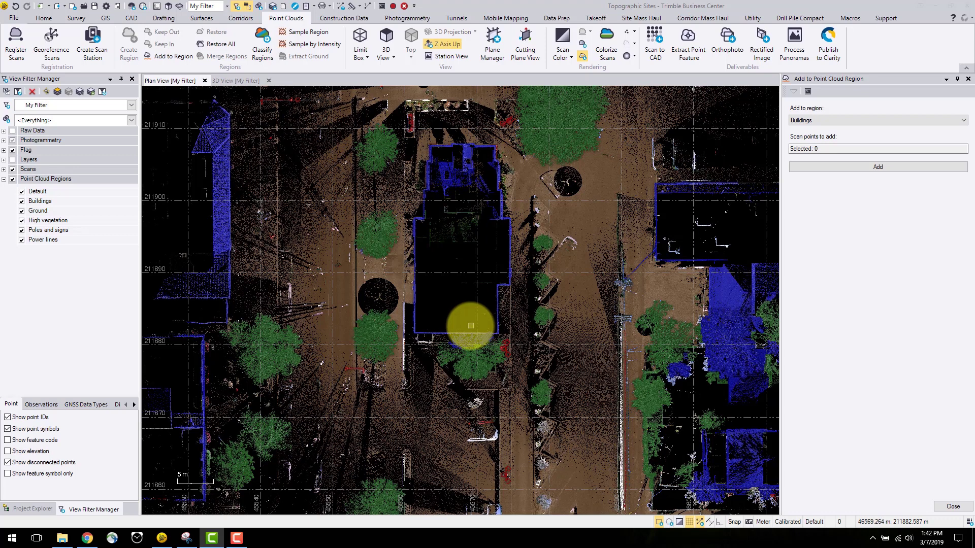
{"action": "right_click", "coordinate": [42, 201]}
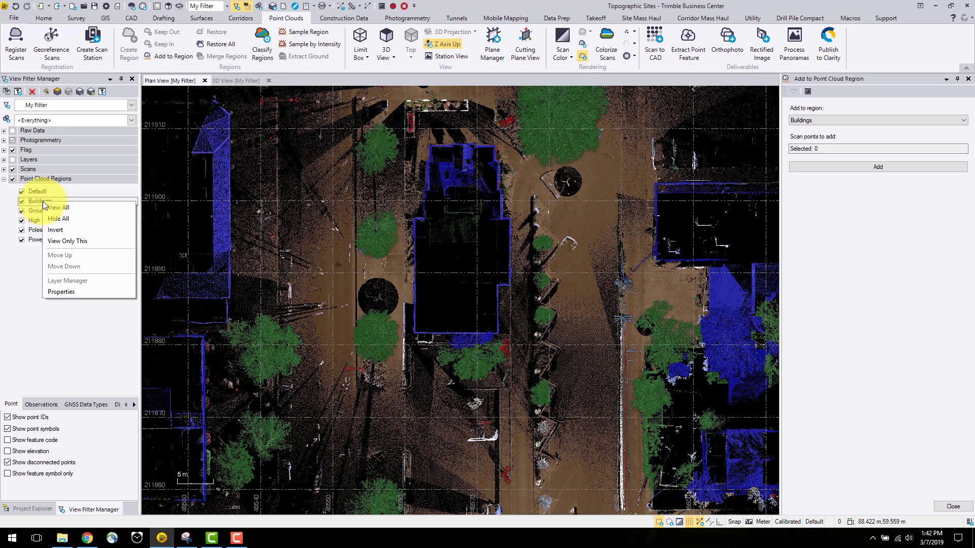
{"action": "left_click", "coordinate": [57, 241]}
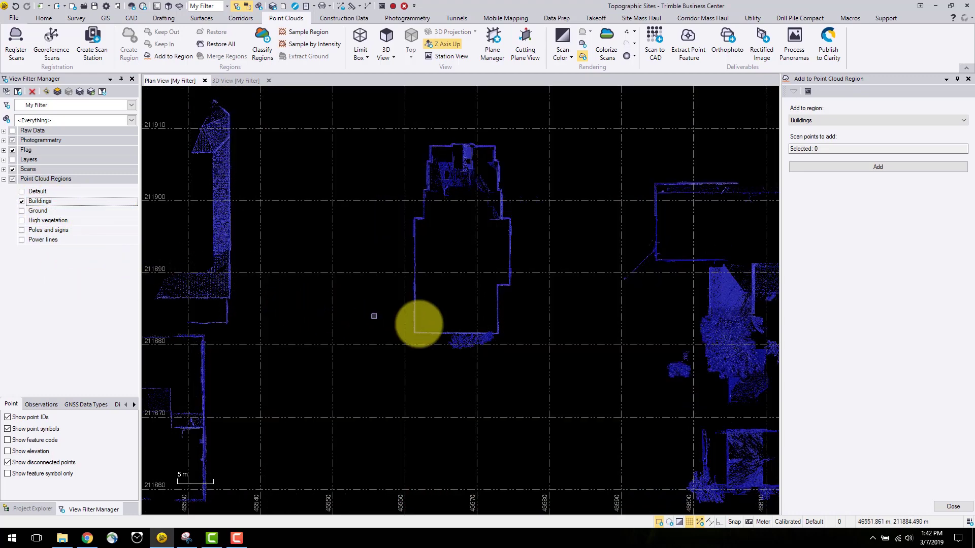
{"action": "scroll", "coordinate": [490, 346], "scroll_direction": "up", "scroll_amount": 3}
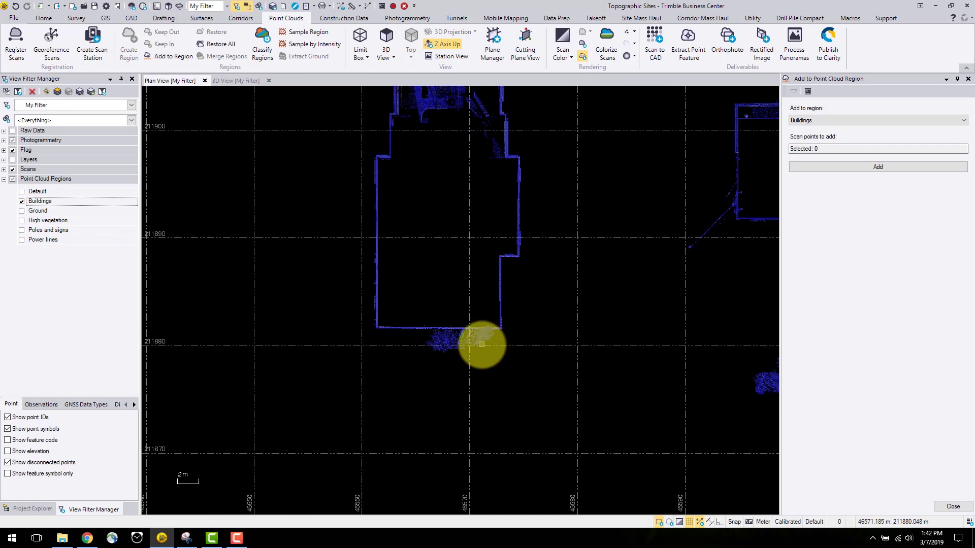
- Draw a three-corner polygon selection around the stray tree points below the building's lower wall
{"action": "scroll", "coordinate": [481, 344], "scroll_direction": "up", "scroll_amount": 1}
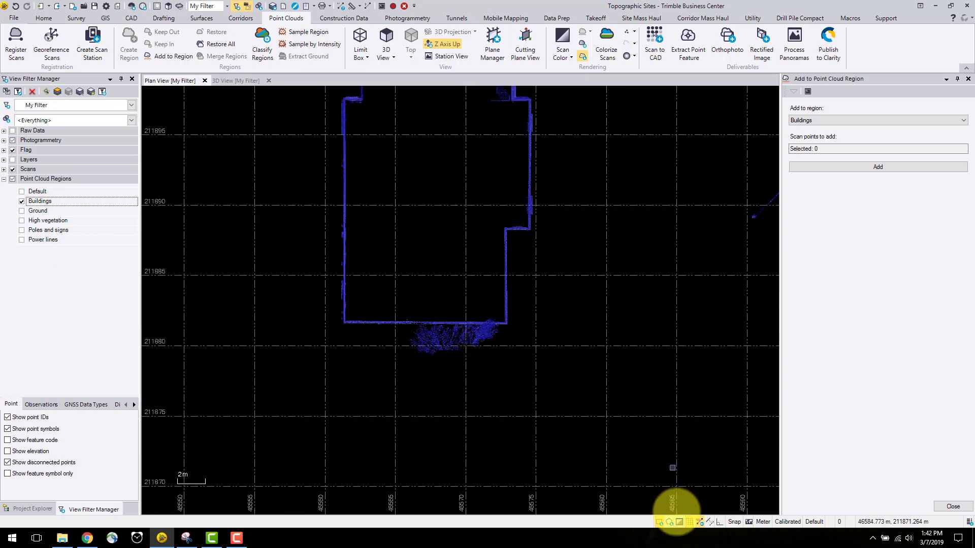
{"action": "left_click", "coordinate": [669, 522]}
{"action": "scroll", "coordinate": [454, 322], "scroll_direction": "up", "scroll_amount": 1}
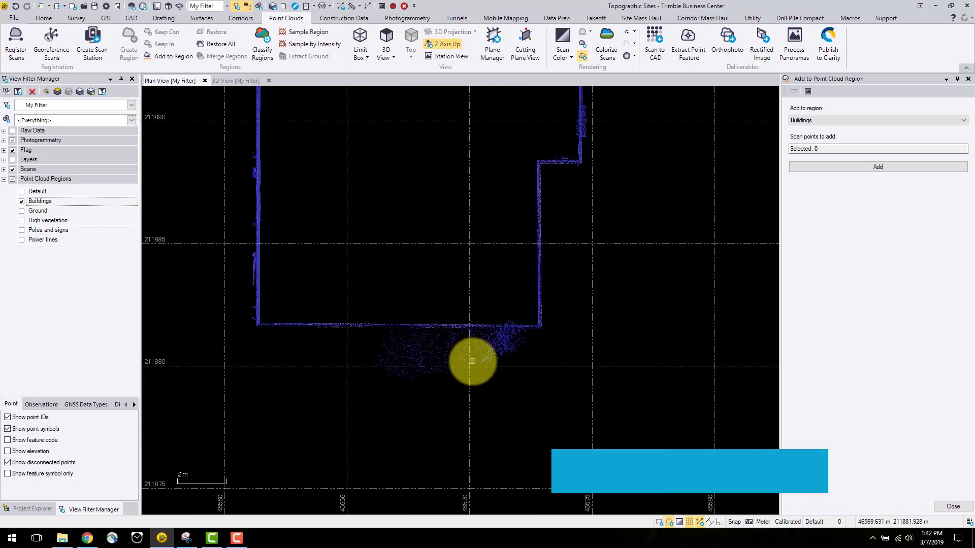
{"action": "scroll", "coordinate": [463, 359], "scroll_direction": "up", "scroll_amount": 1}
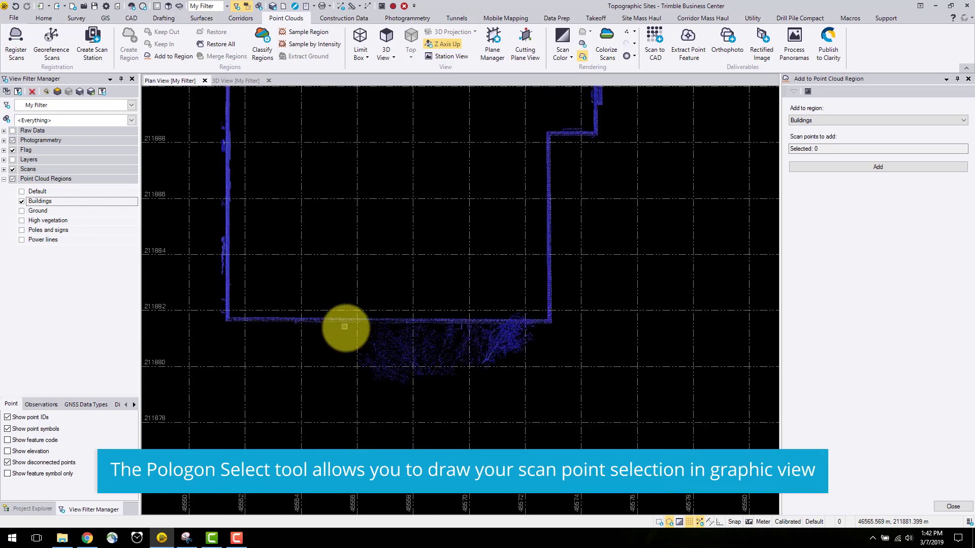
{"action": "left_click", "coordinate": [346, 328]}
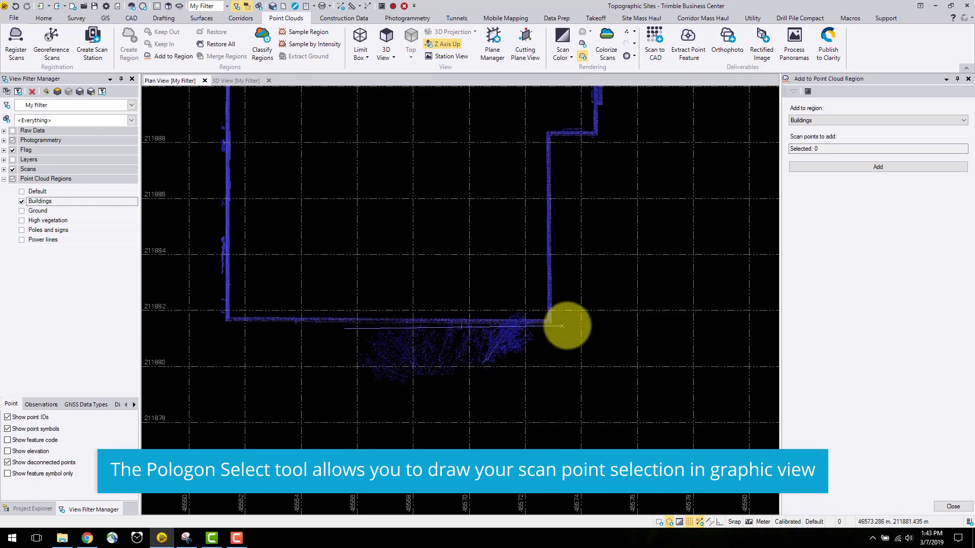
{"action": "left_click", "coordinate": [584, 327]}
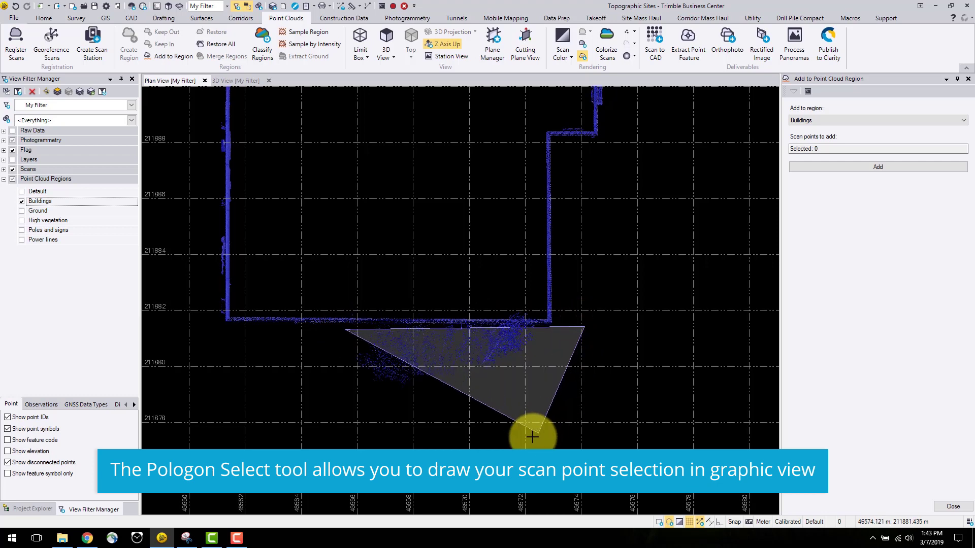
{"action": "right_click", "coordinate": [325, 377]}
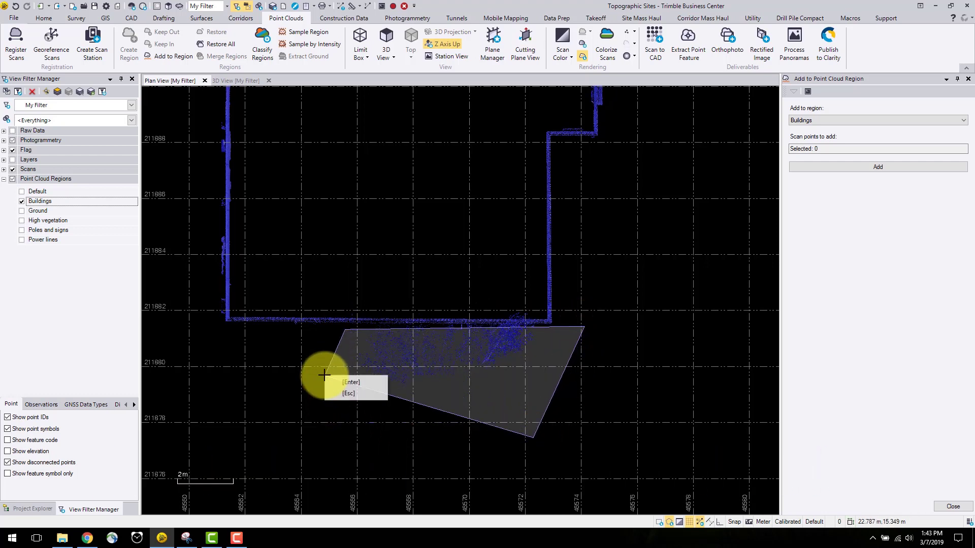
{"action": "left_click", "coordinate": [353, 383]}
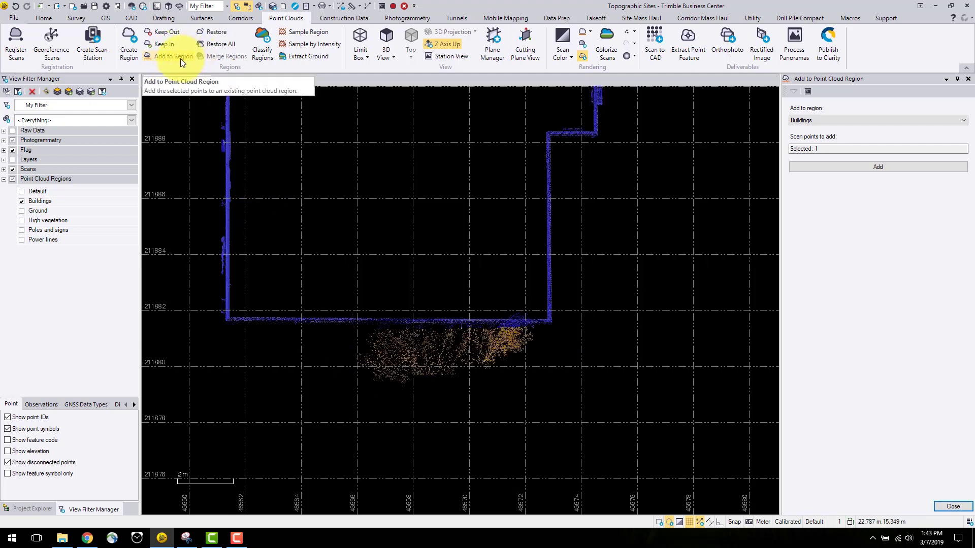
- Move the selected stray tree points from Buildings into the High vegetation region
{"action": "left_click", "coordinate": [834, 121]}
{"action": "left_click", "coordinate": [828, 147]}
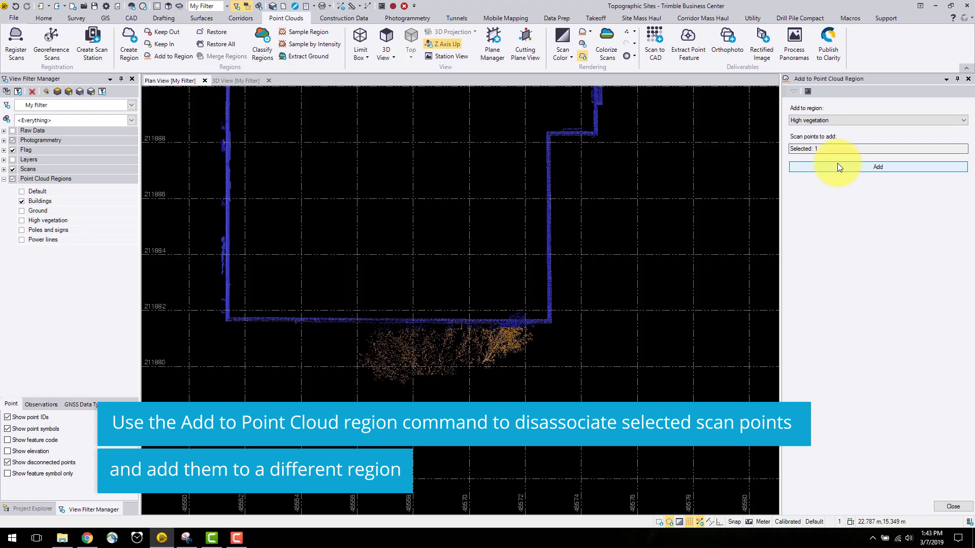
{"action": "left_click", "coordinate": [837, 163]}
- Zoom out and make all six point cloud regions visible again
{"action": "scroll", "coordinate": [476, 347], "scroll_direction": "down", "scroll_amount": 2}
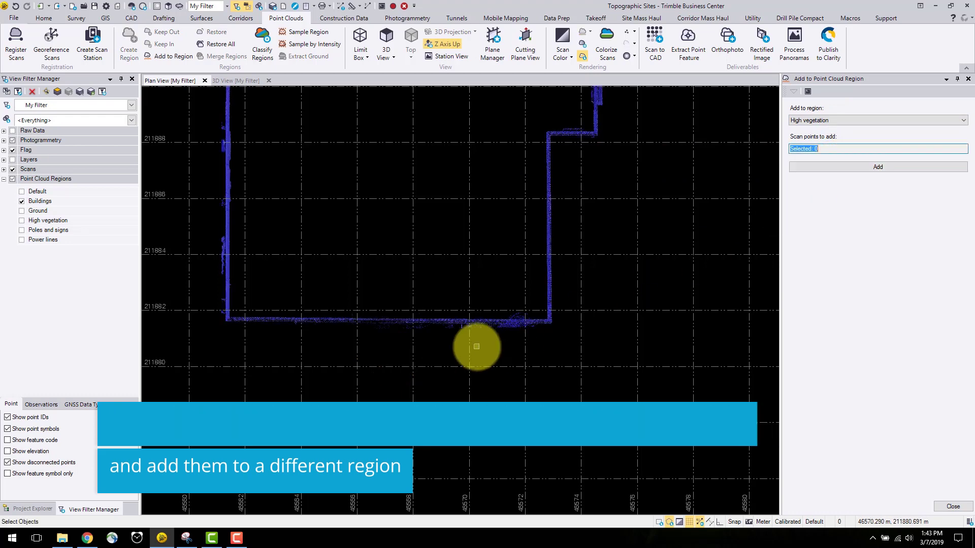
{"action": "scroll", "coordinate": [476, 347], "scroll_direction": "down", "scroll_amount": 4}
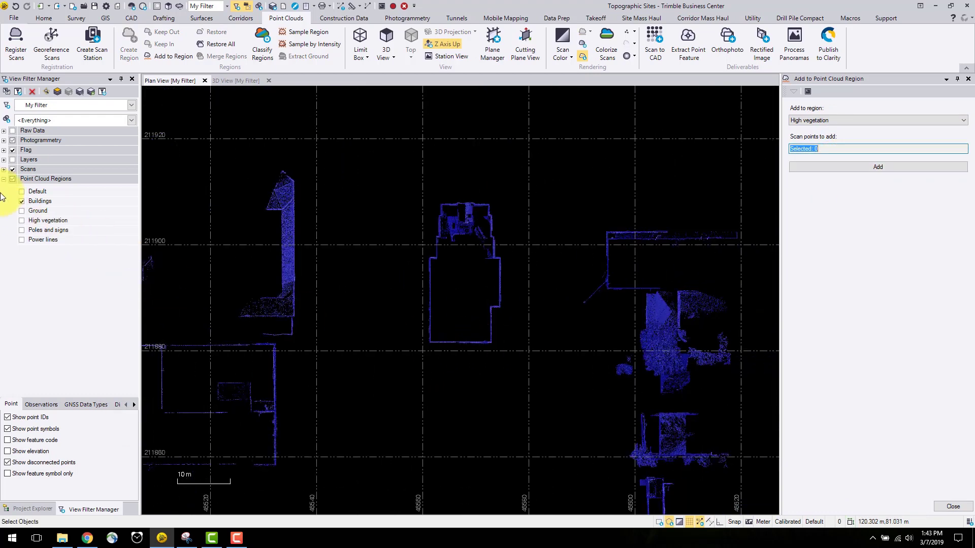
{"action": "left_click", "coordinate": [12, 179]}
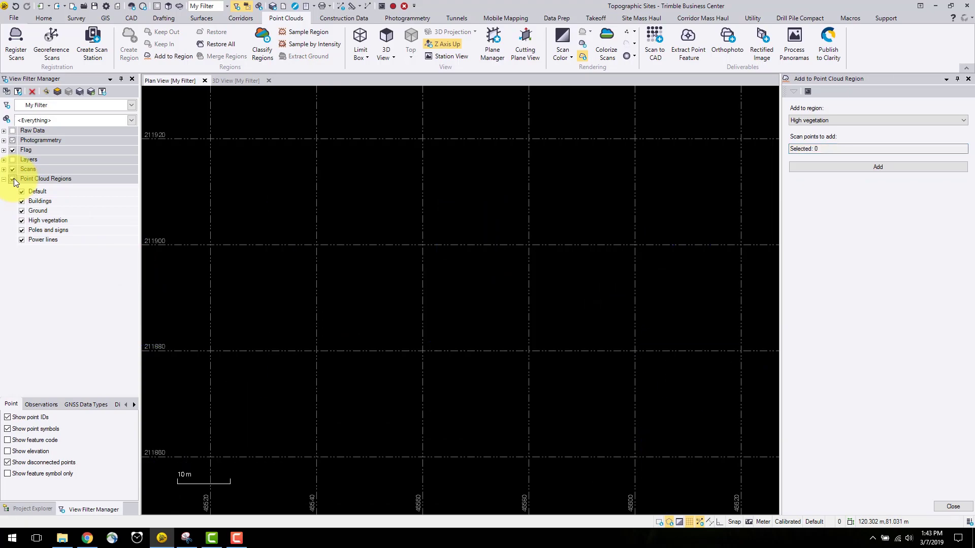